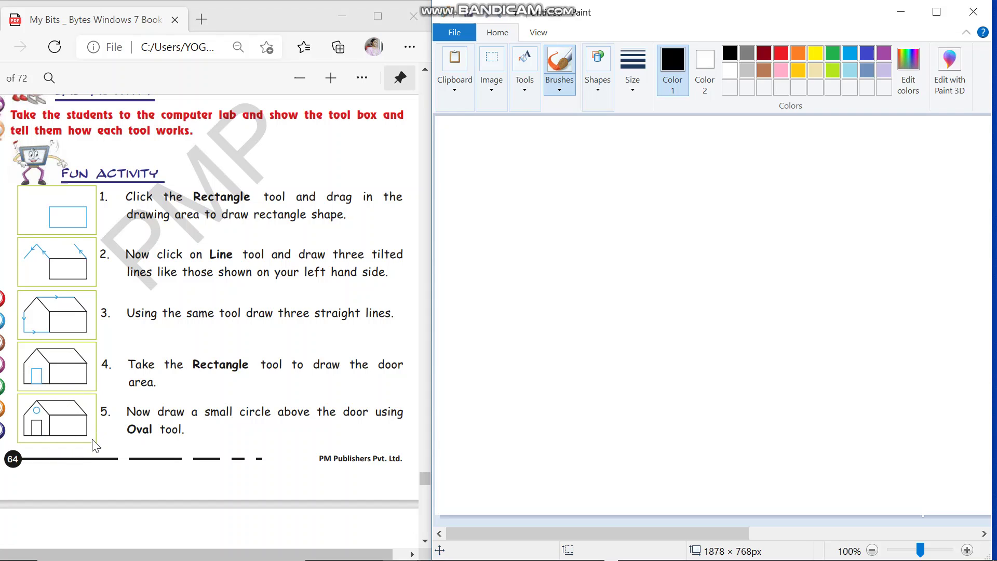
Draw a black-outlined rectangle, about 310 × 159 px, in the middle of the canvas.
left_click(247, 390)
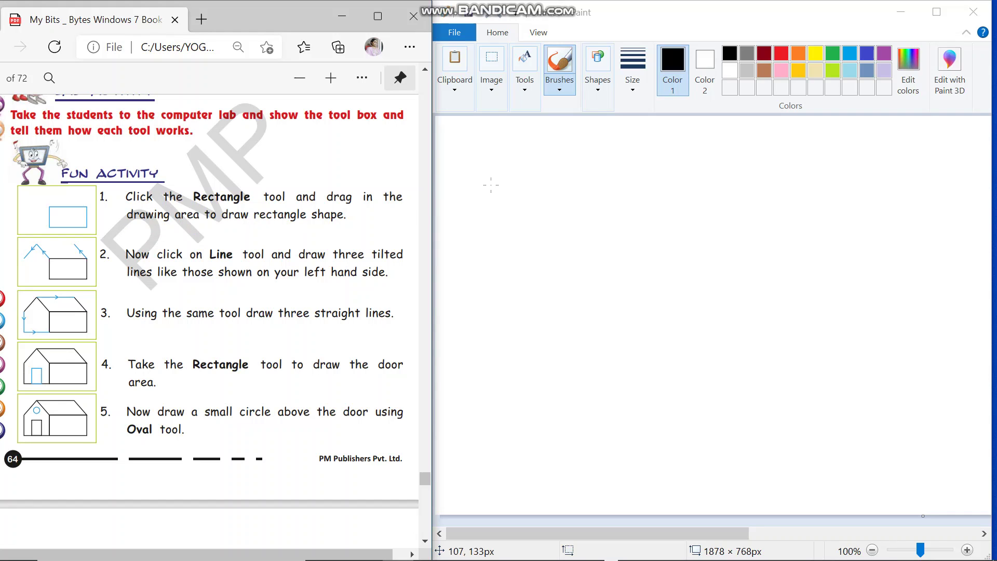
left_click(600, 96)
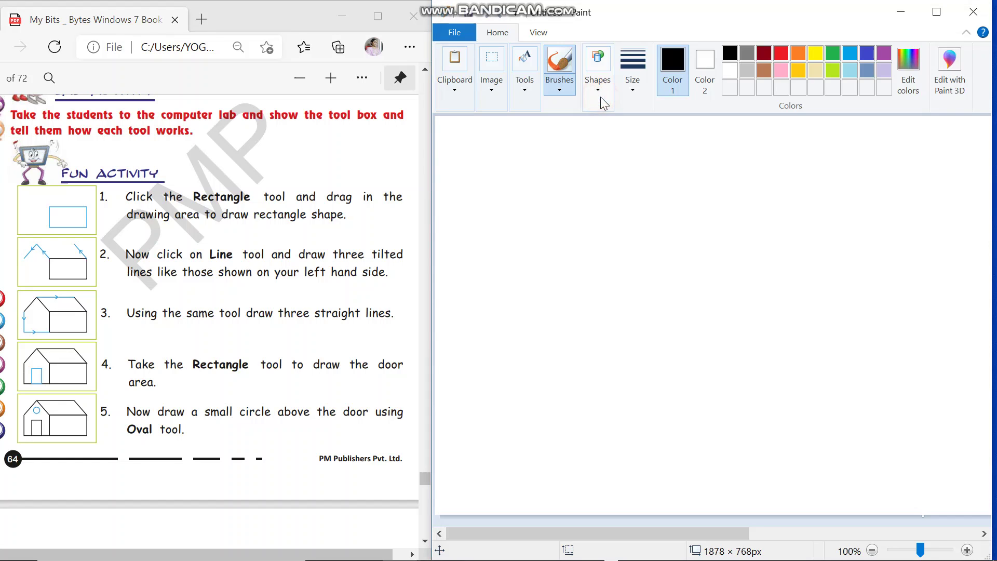
left_click(600, 95)
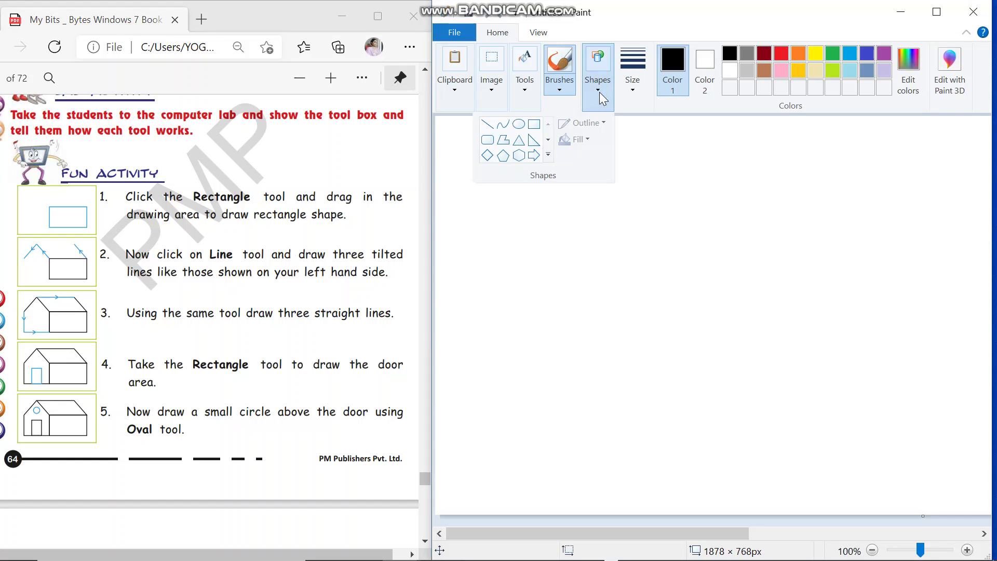
left_click(535, 128)
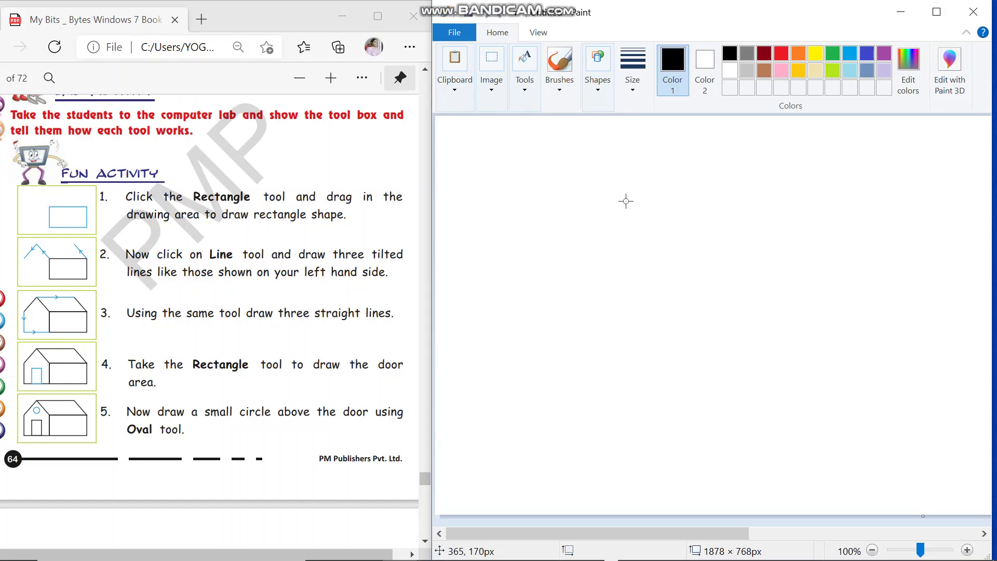
left_click(625, 182)
mouse_move(638, 259)
left_mouse_down()
mouse_move(661, 291)
mouse_move(699, 311)
mouse_move(761, 340)
mouse_move(800, 342)
left_mouse_up()
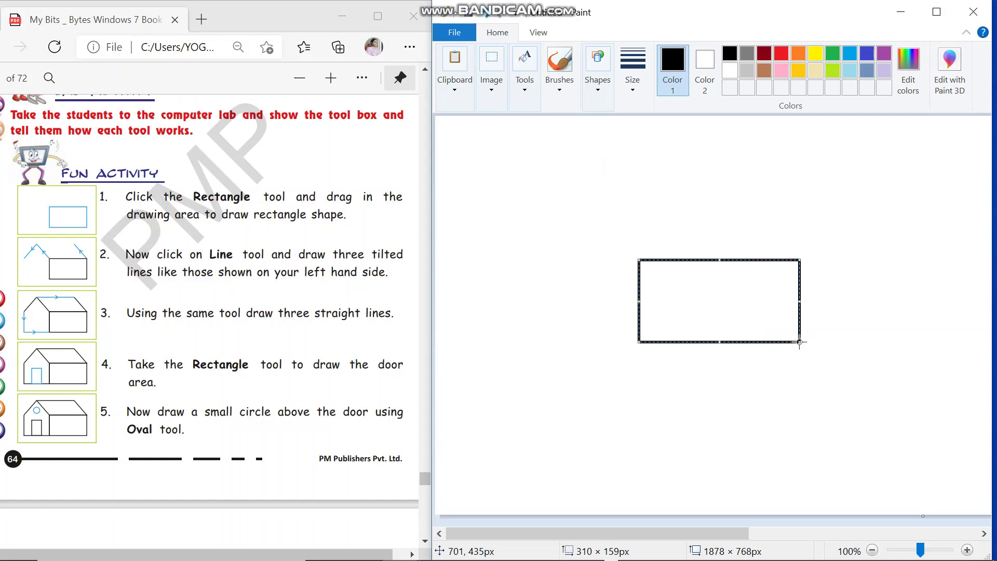
left_click(837, 383)
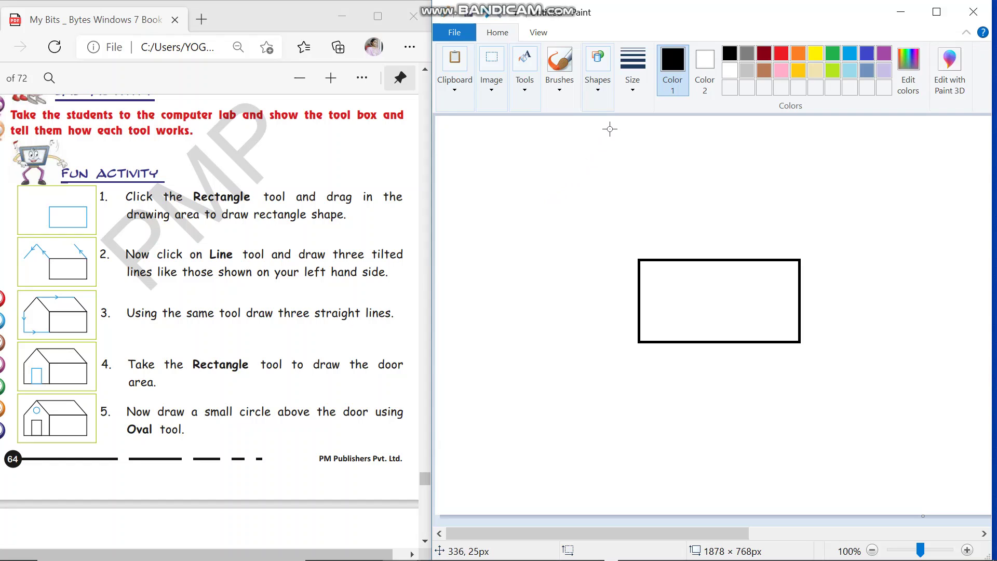
Draw roof lines: a slant up from the top-right corner and a pointed gable at the left end.
left_click(599, 94)
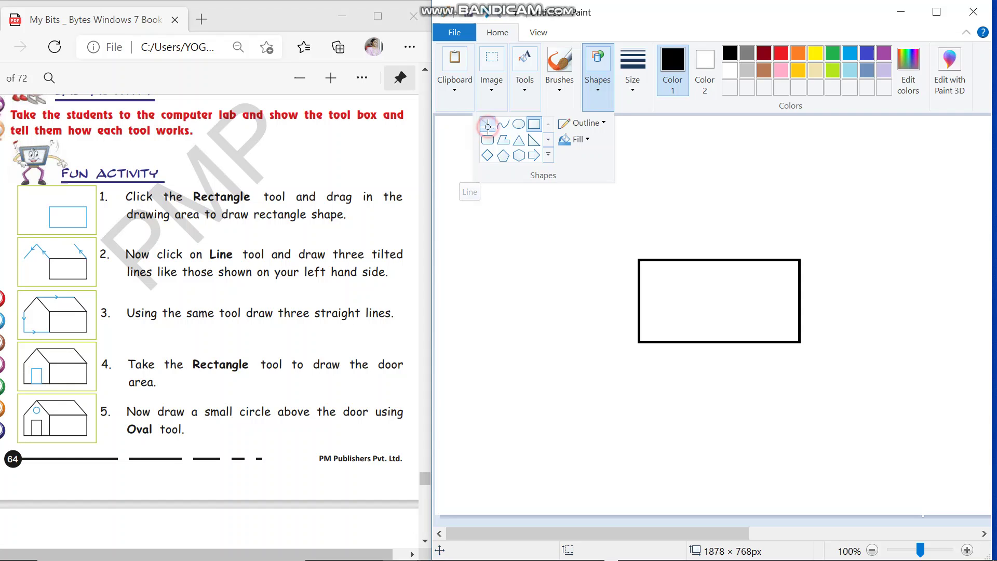
left_click(488, 129)
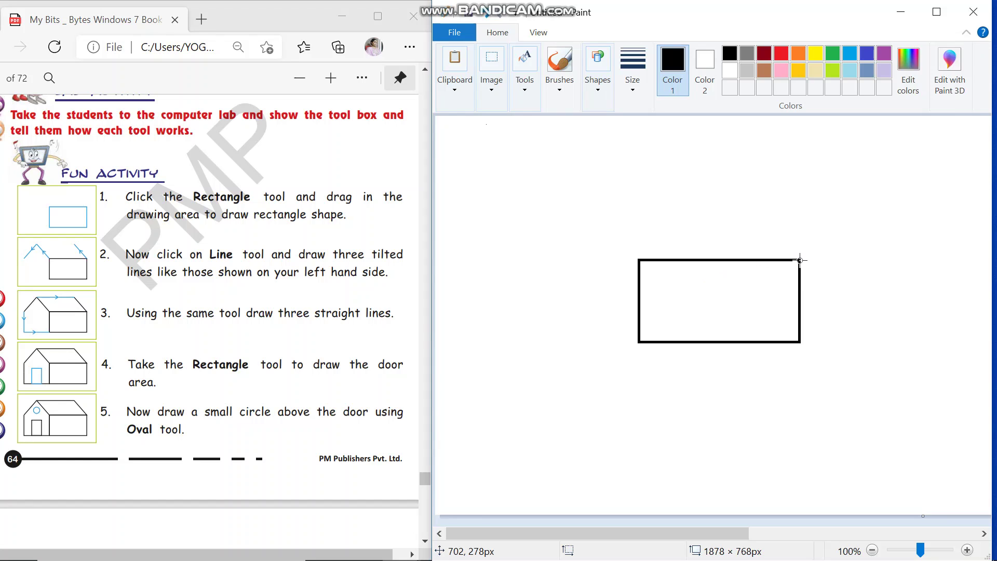
left_click_drag(799, 260, 754, 202)
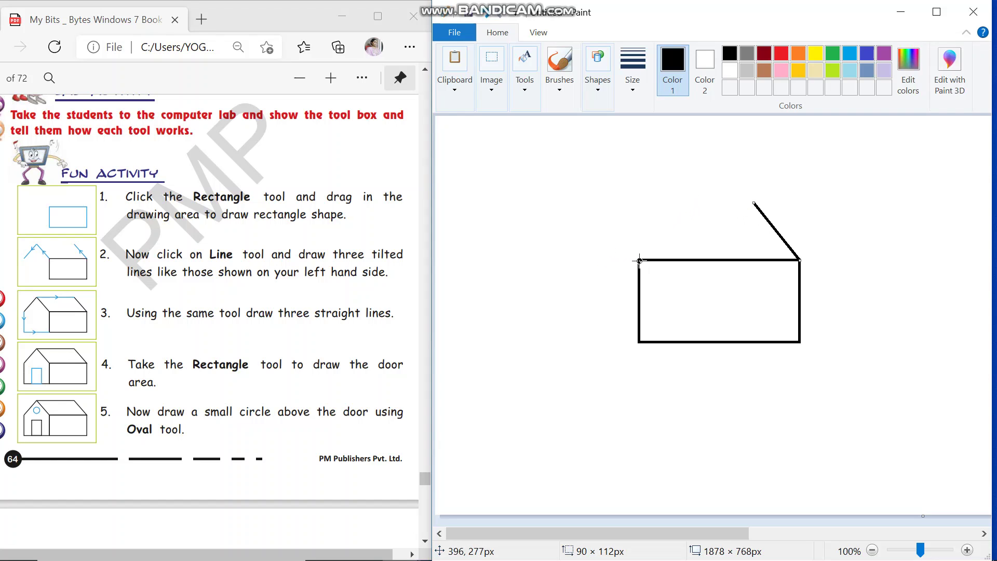
left_click_drag(638, 261, 608, 220)
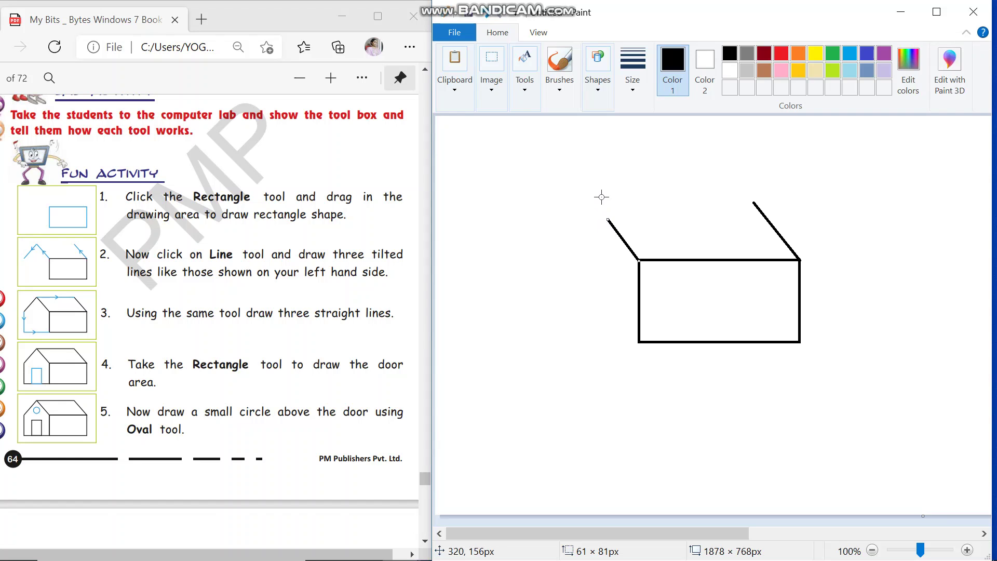
left_click(624, 209)
mouse_move(607, 218)
left_mouse_down()
mouse_move(572, 236)
mouse_move(572, 267)
mouse_move(578, 259)
left_mouse_up()
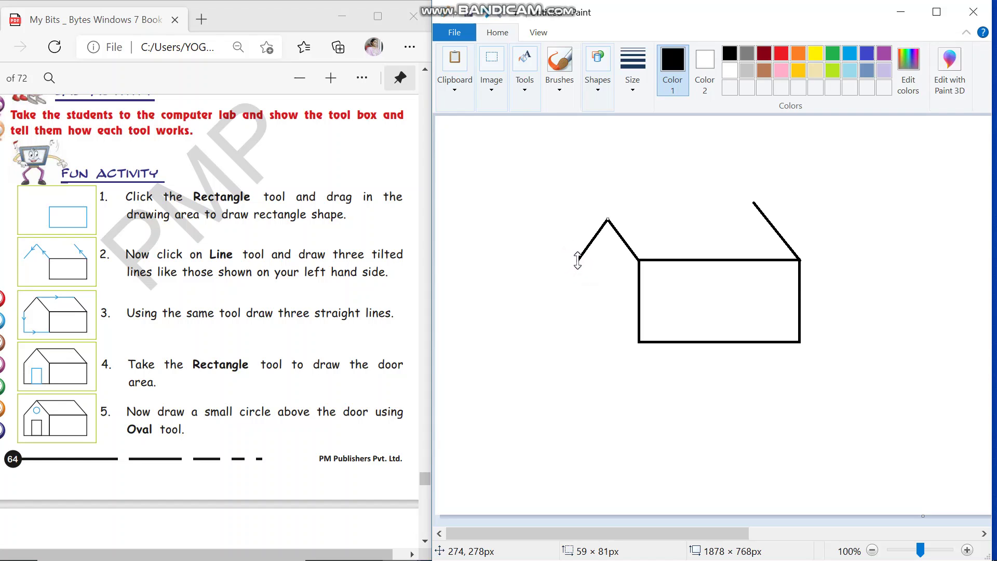
left_click(579, 287)
Draw the gable's vertical left wall, its base line to the body, and a ridge line from the apex.
left_click(602, 98)
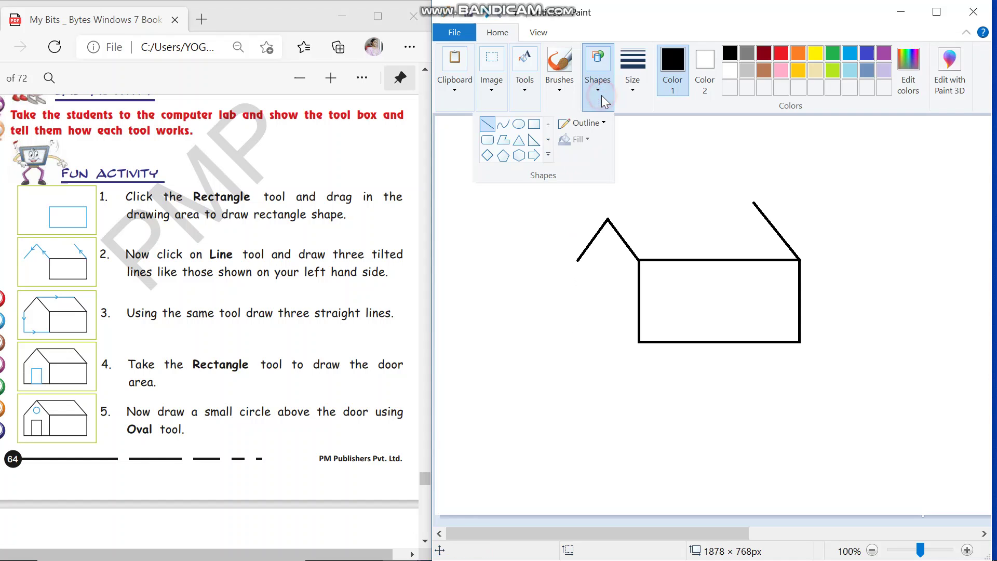
left_click(487, 125)
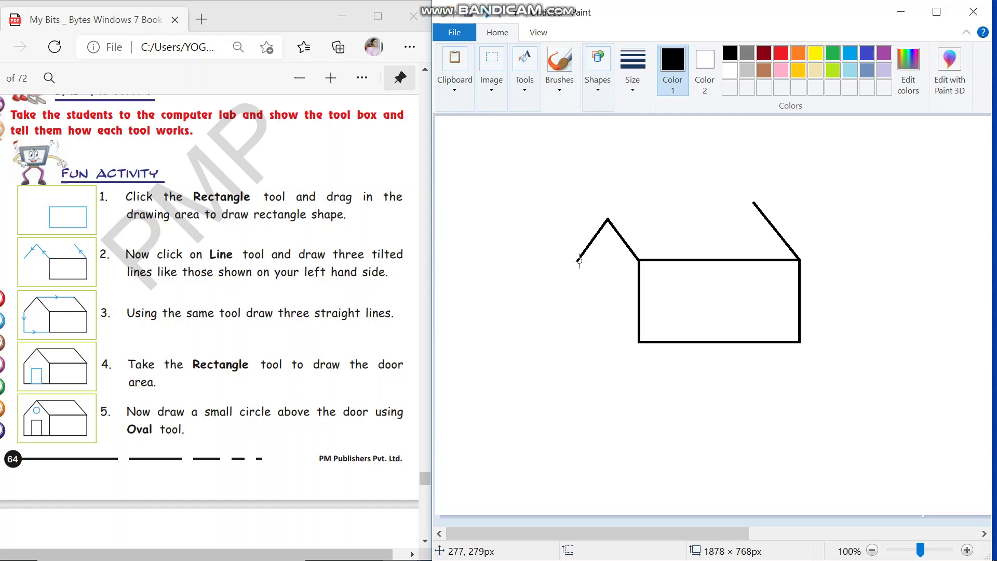
left_click_drag(578, 260, 578, 345)
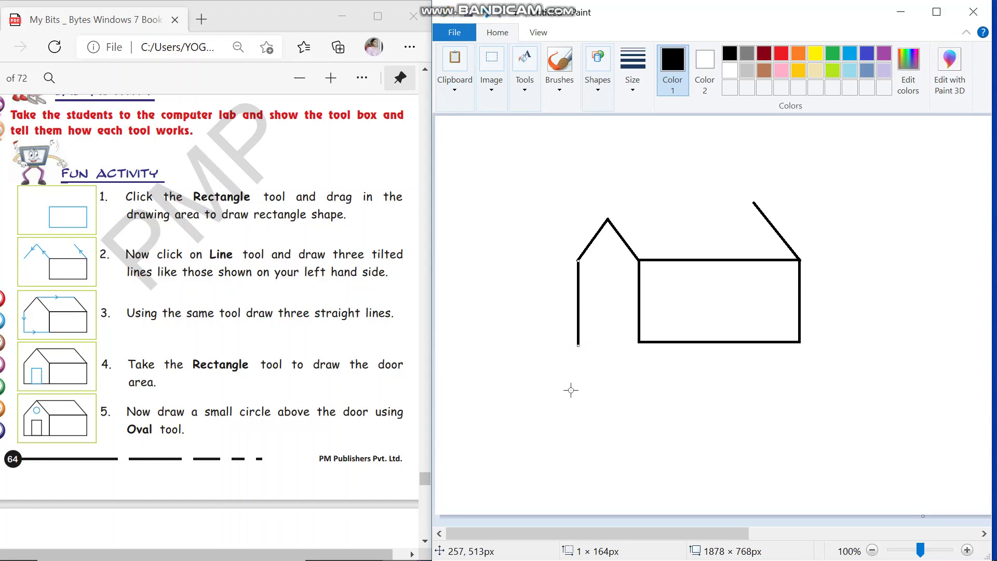
left_click(597, 357)
left_click_drag(578, 345, 647, 344)
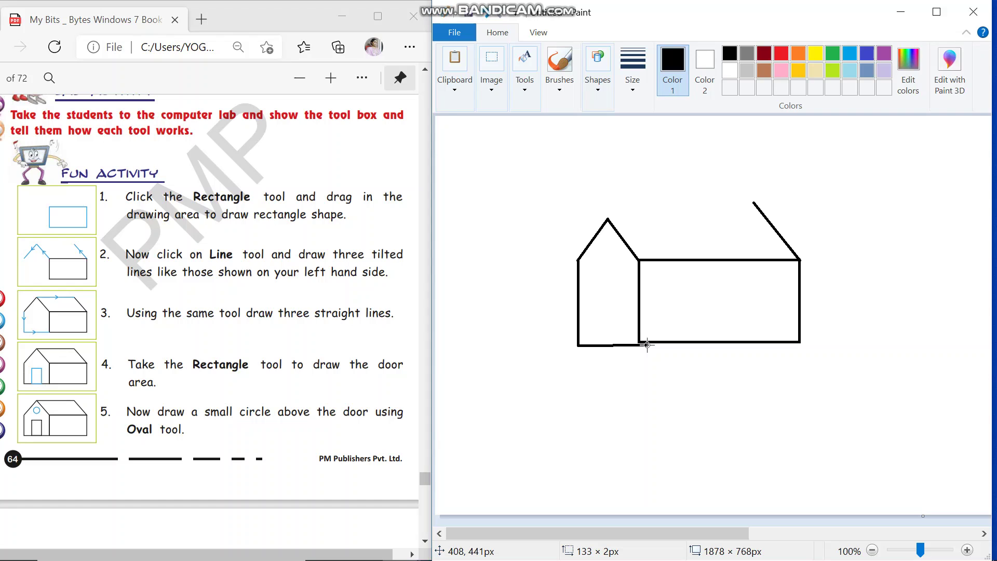
left_click_drag(647, 344, 641, 342)
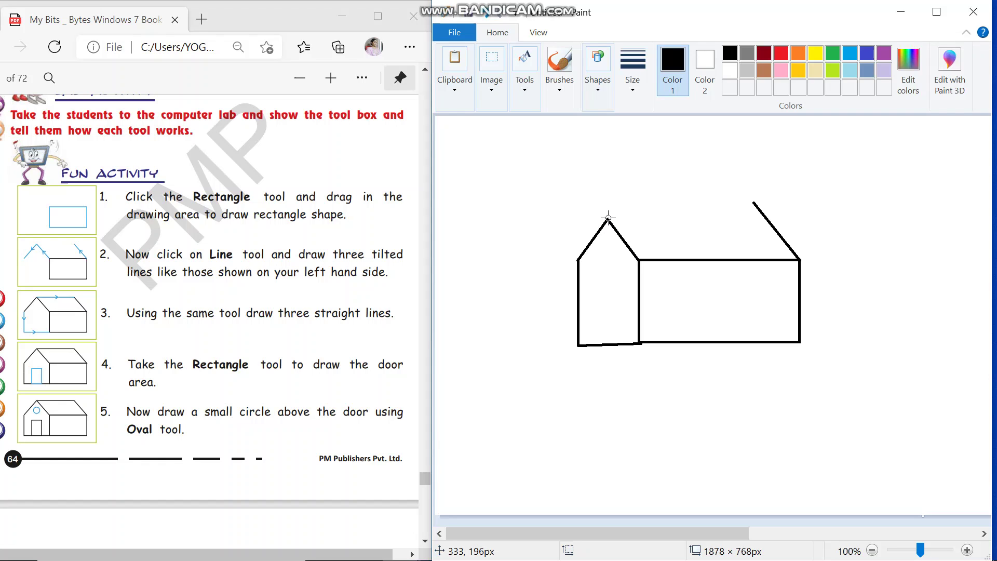
left_click_drag(608, 219, 765, 218)
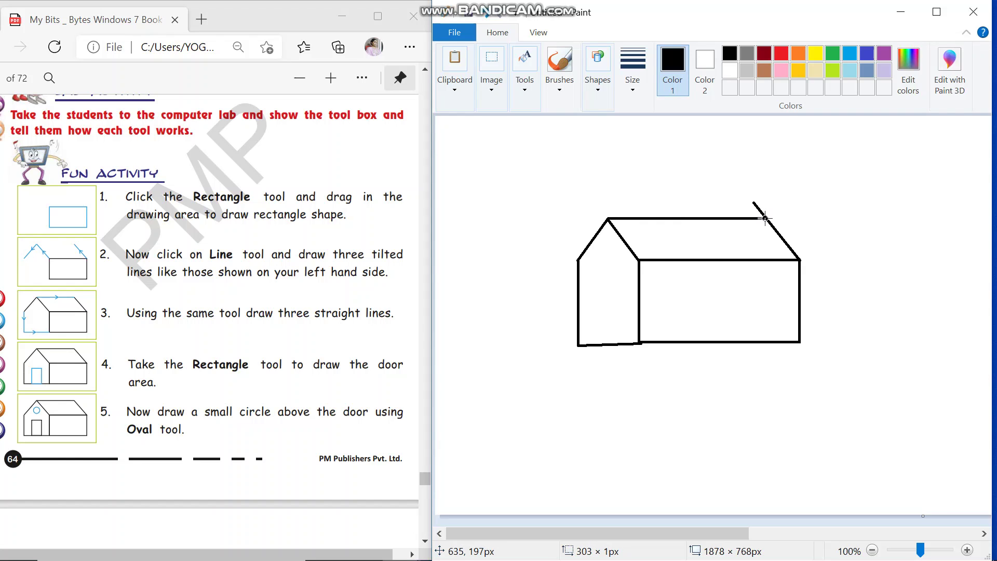
Erase the short stub of the right roof slant poking above the ridge line.
left_click(757, 206)
left_click(527, 99)
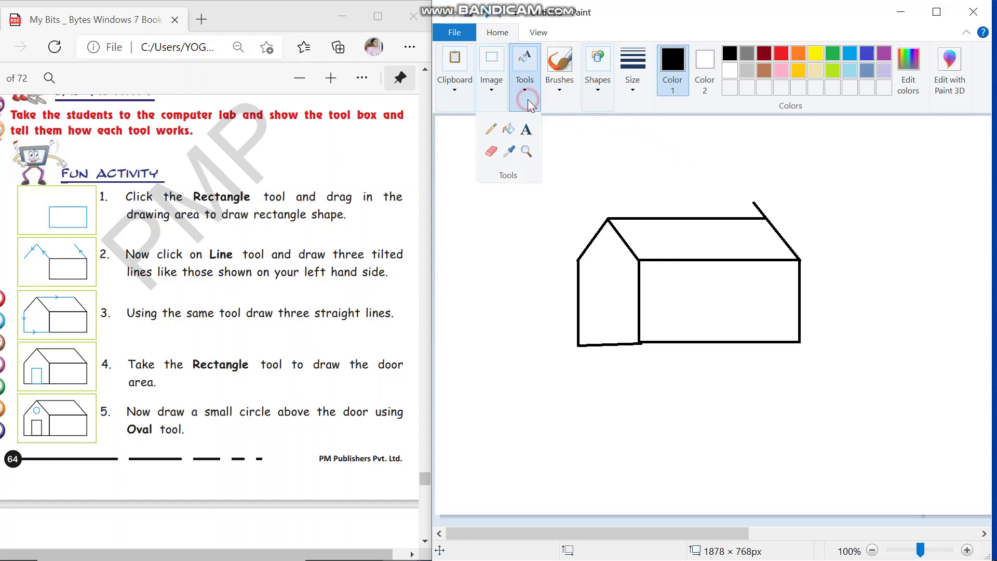
left_click(492, 152)
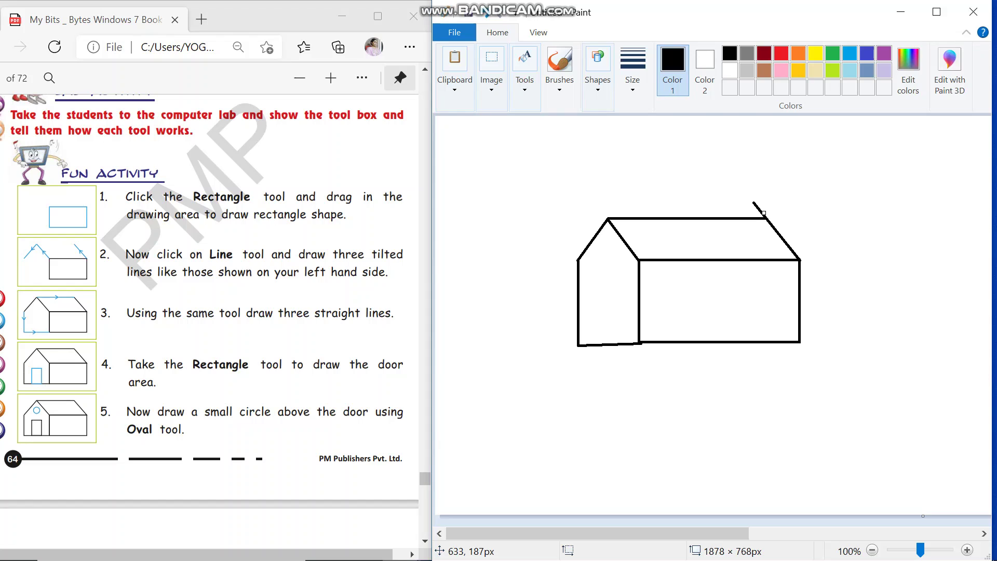
mouse_move(764, 213)
left_mouse_down()
mouse_move(753, 202)
mouse_move(762, 210)
left_mouse_up()
Draw a small rectangular door at the bottom of the gable section.
left_click(603, 98)
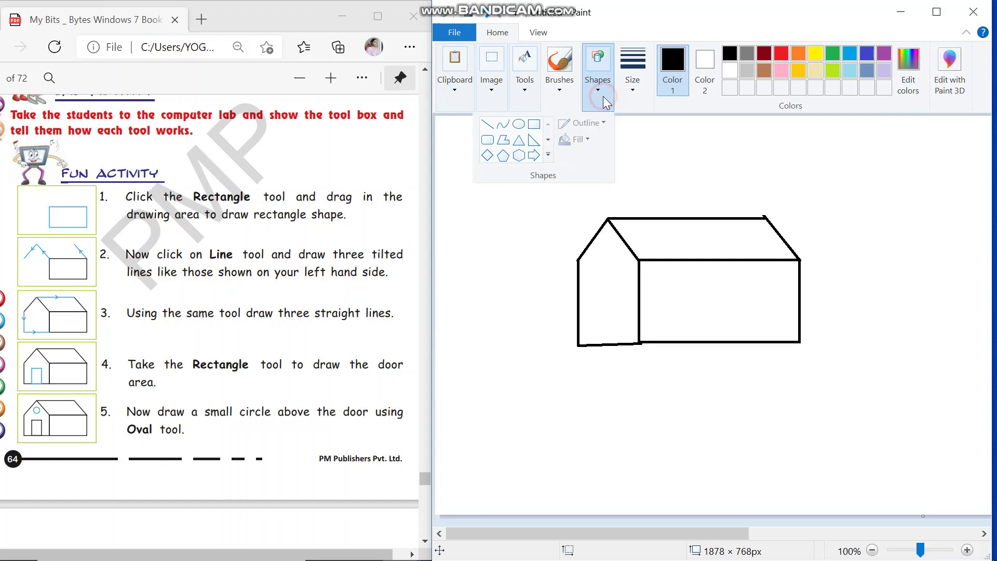
left_click(534, 124)
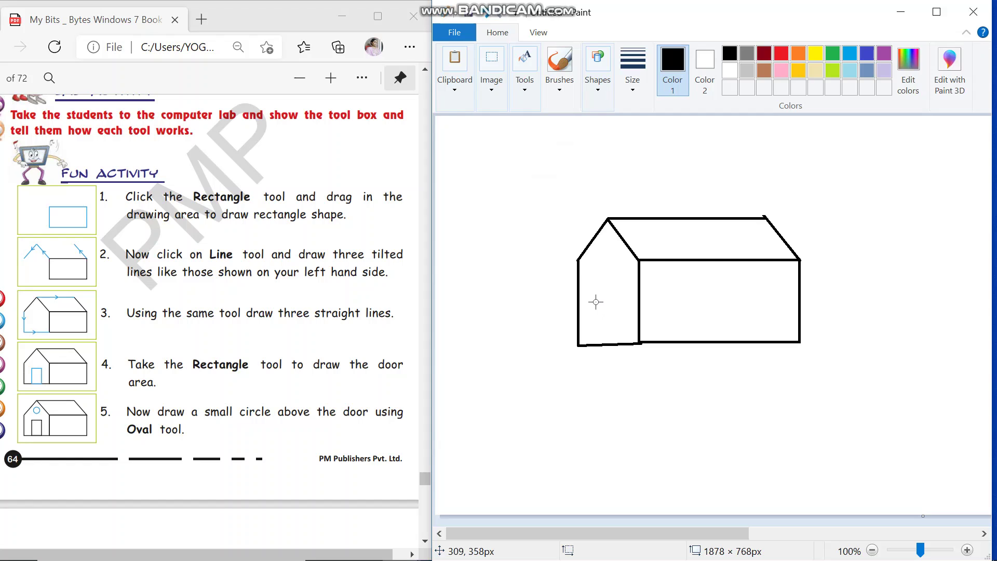
left_click_drag(595, 302, 617, 346)
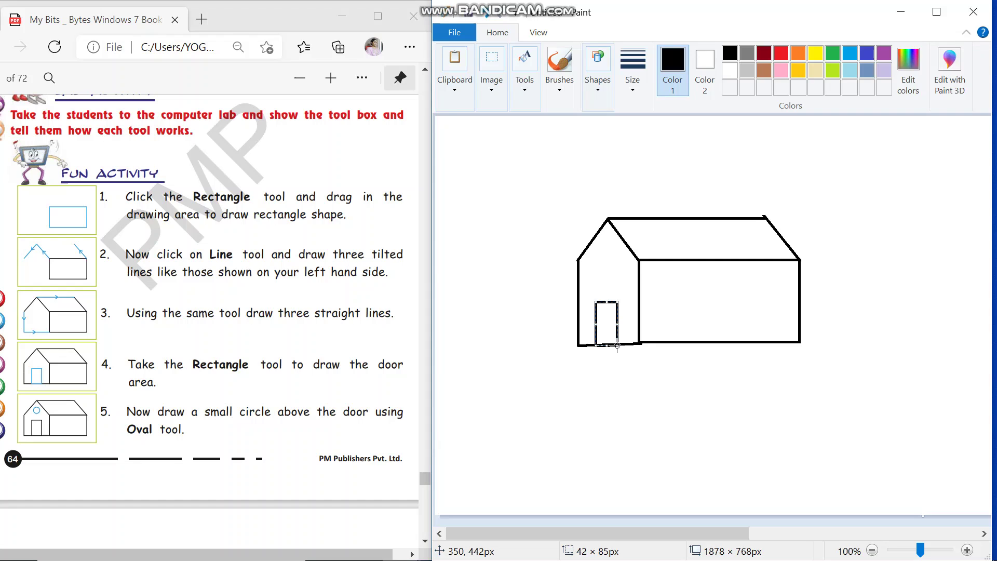
left_click(619, 366)
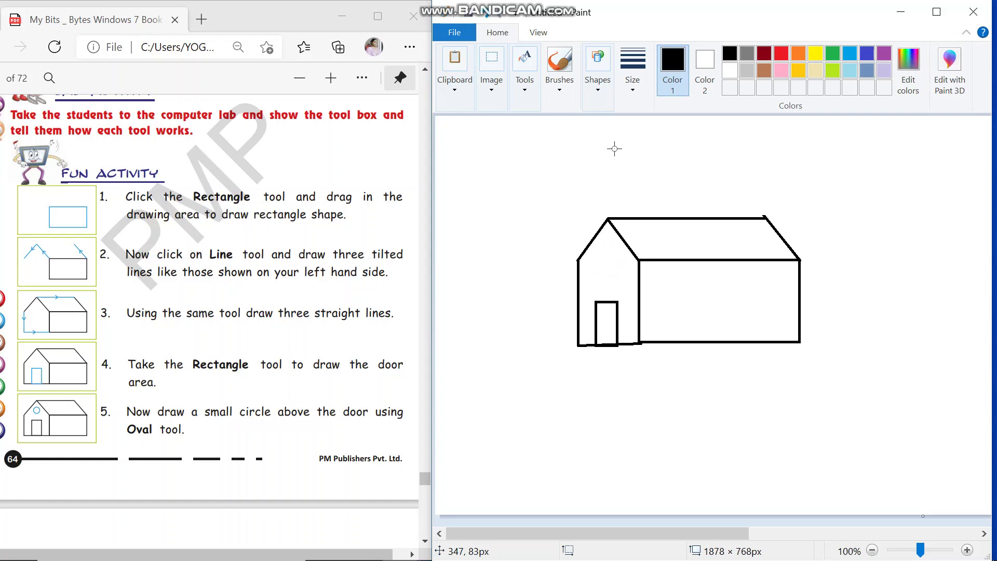
Draw a small oval window just above the door in the gable section.
left_click(598, 92)
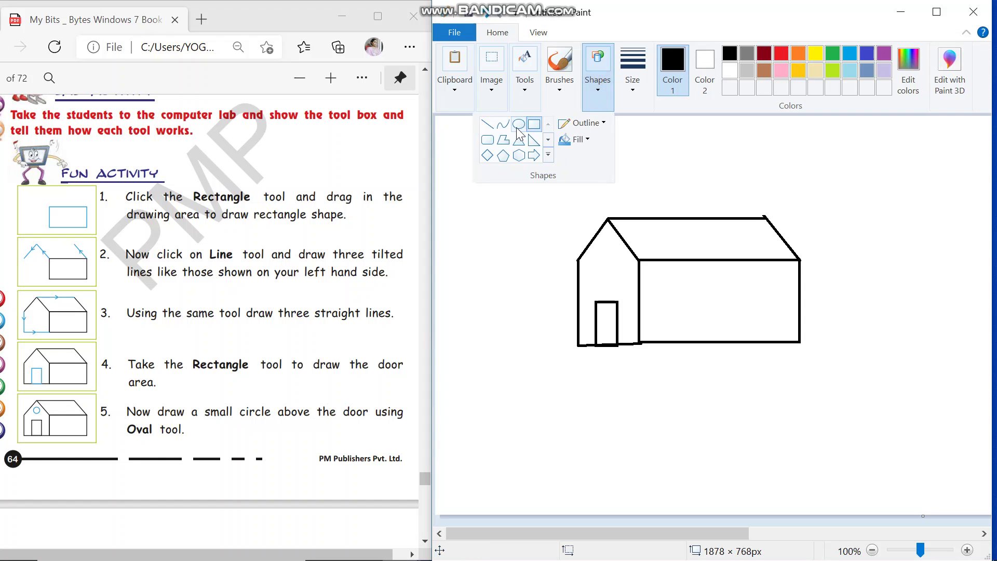
left_click(517, 128)
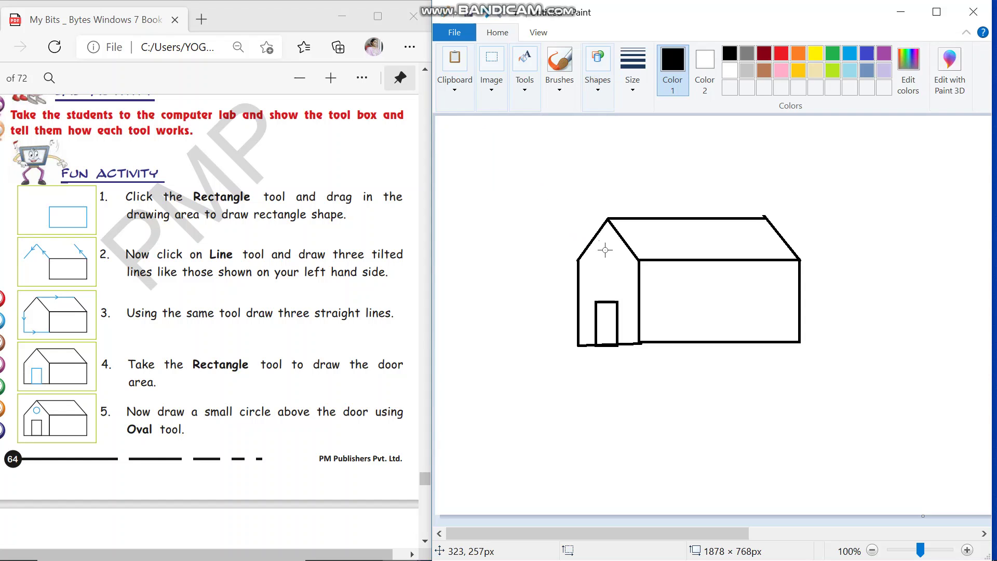
left_click_drag(599, 248, 615, 269)
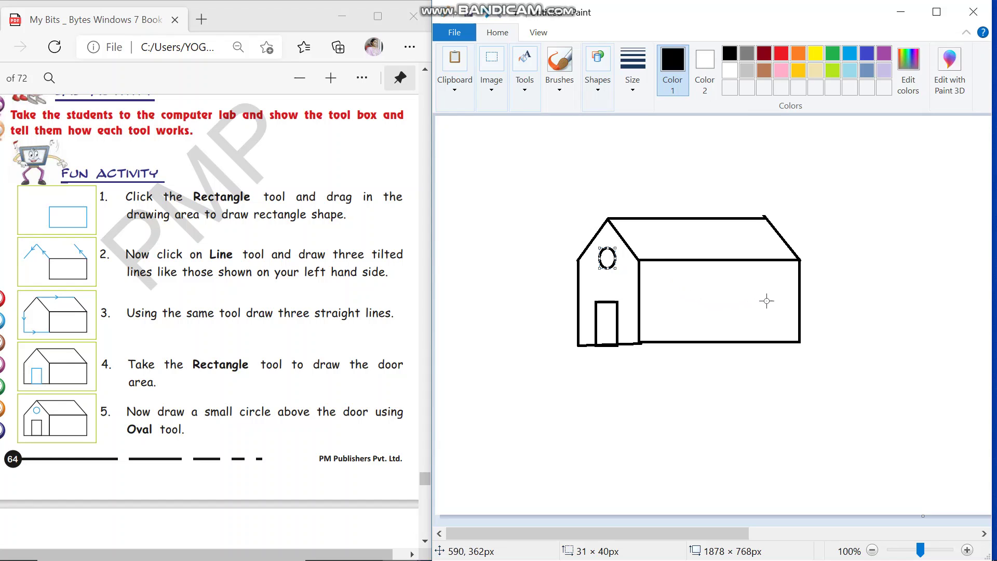
left_click(868, 291)
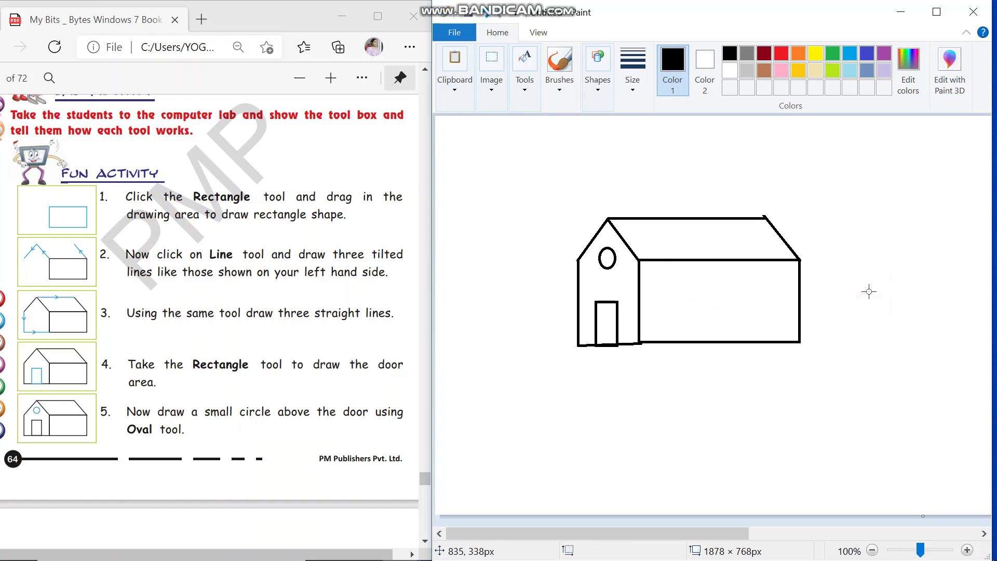